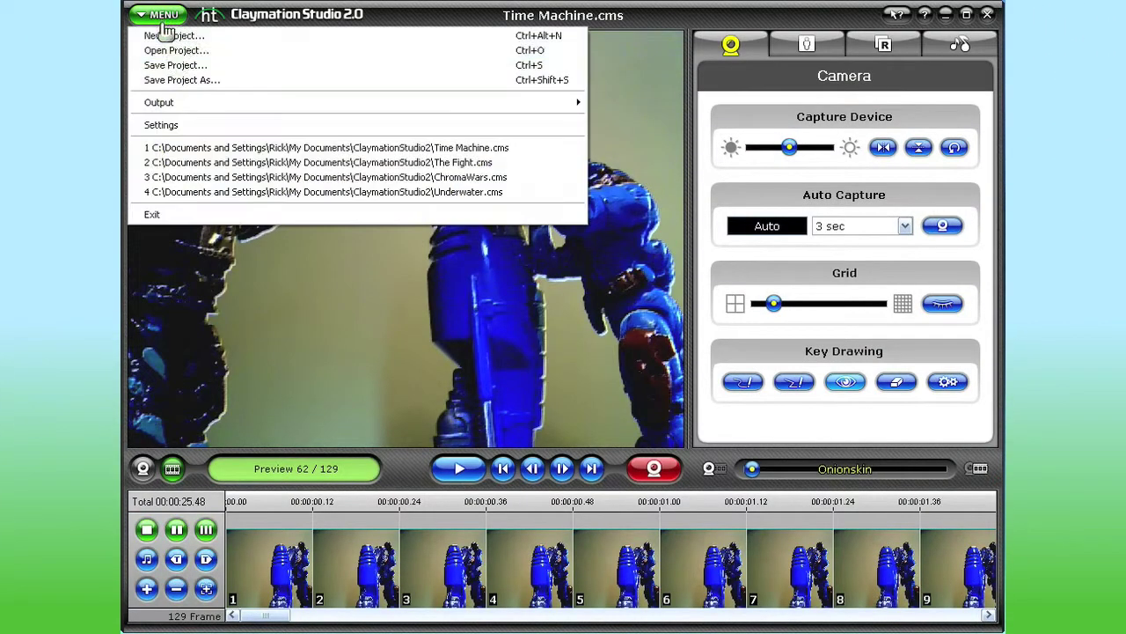
Open the Time Machine project, preview it up to frame 120, then go to the Audio panel.
click(172, 51)
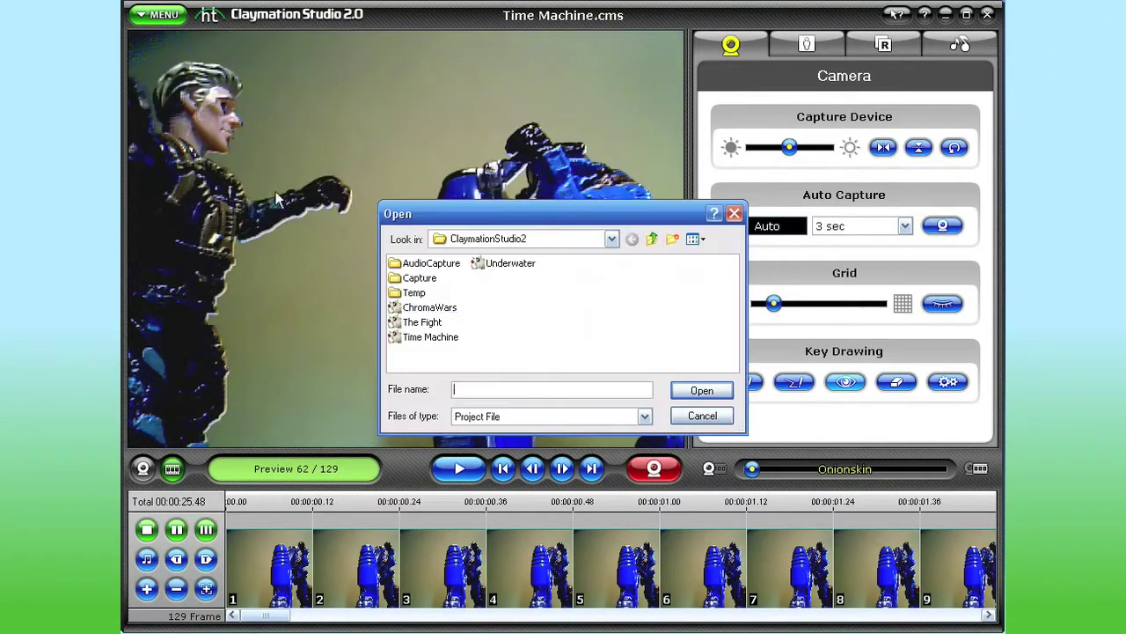
double_click(431, 337)
click(454, 465)
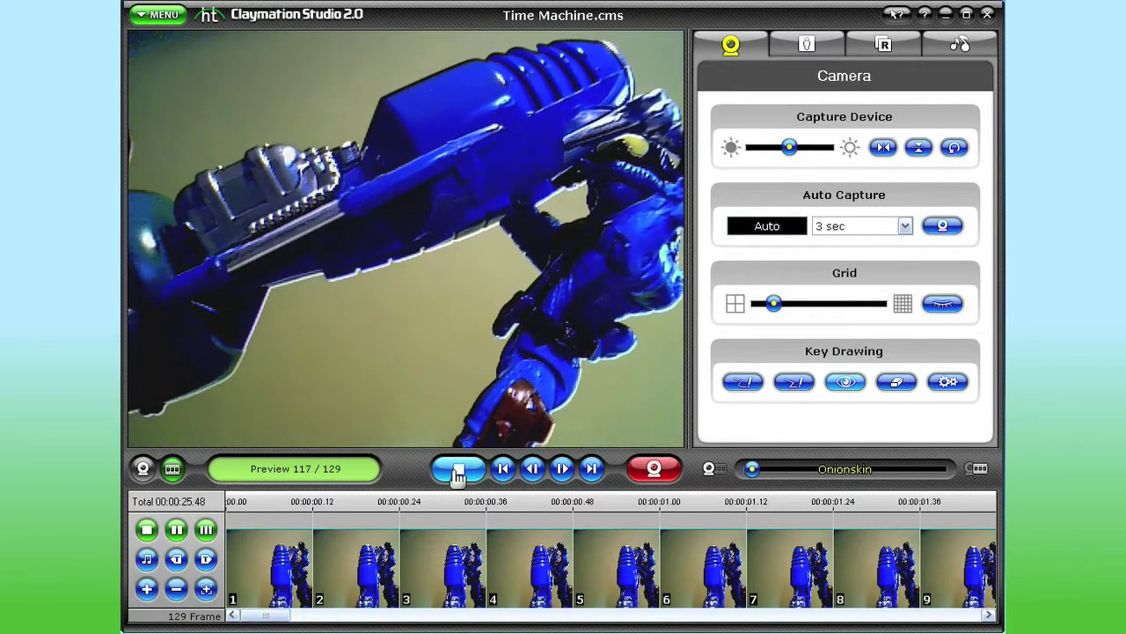
click(457, 473)
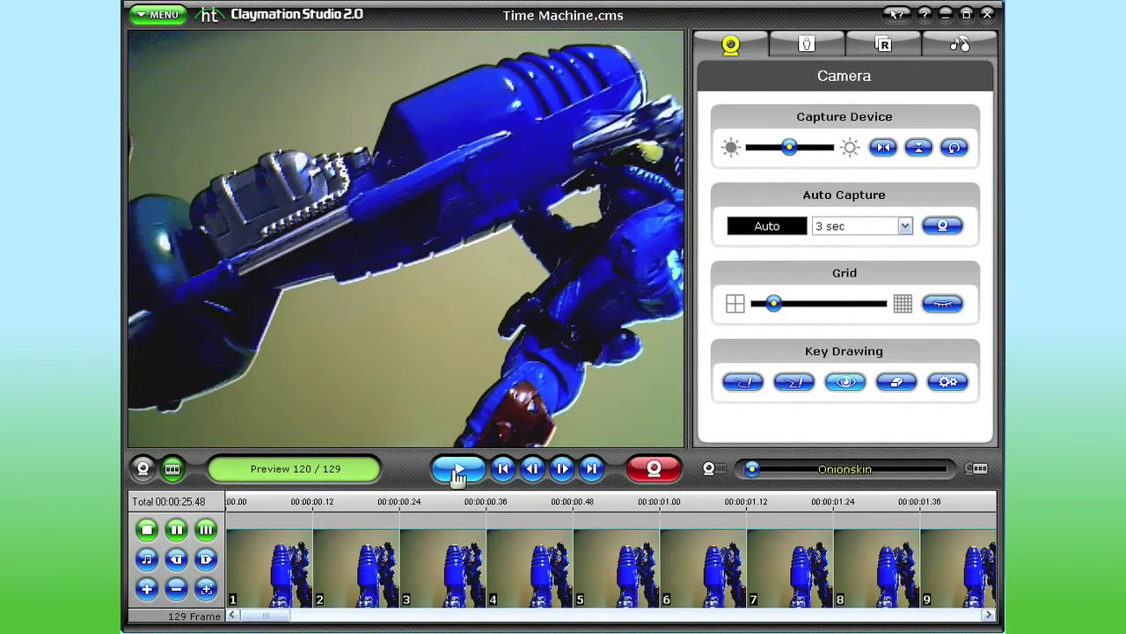
click(948, 55)
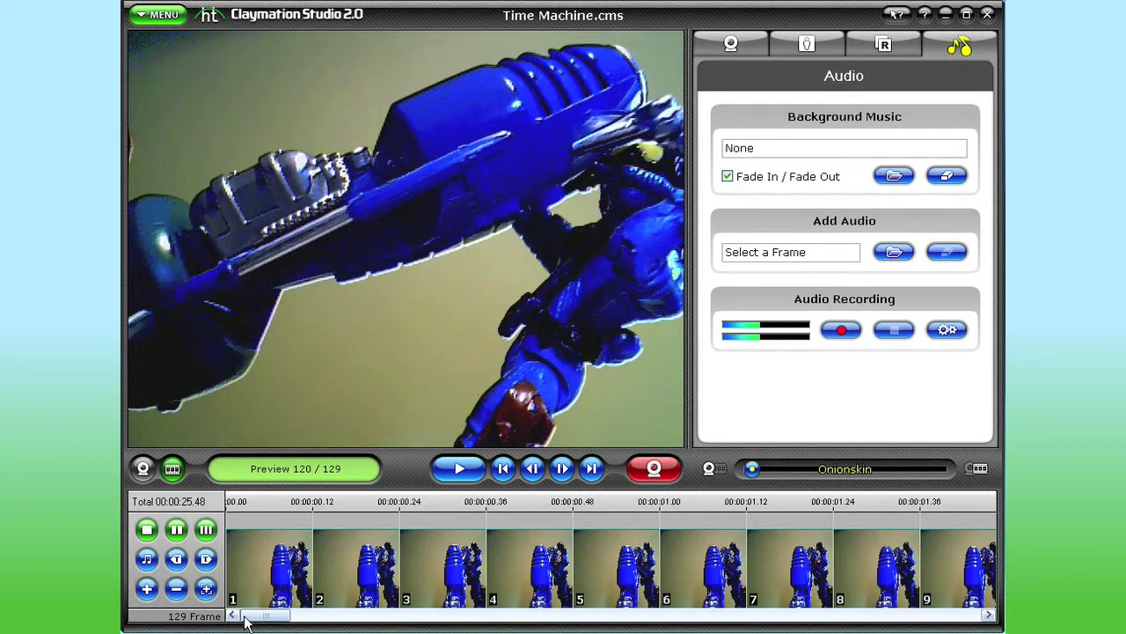
Record a voice clip, wavCap14.wav, onto the timeline at frame 69.
drag(250, 619, 619, 614)
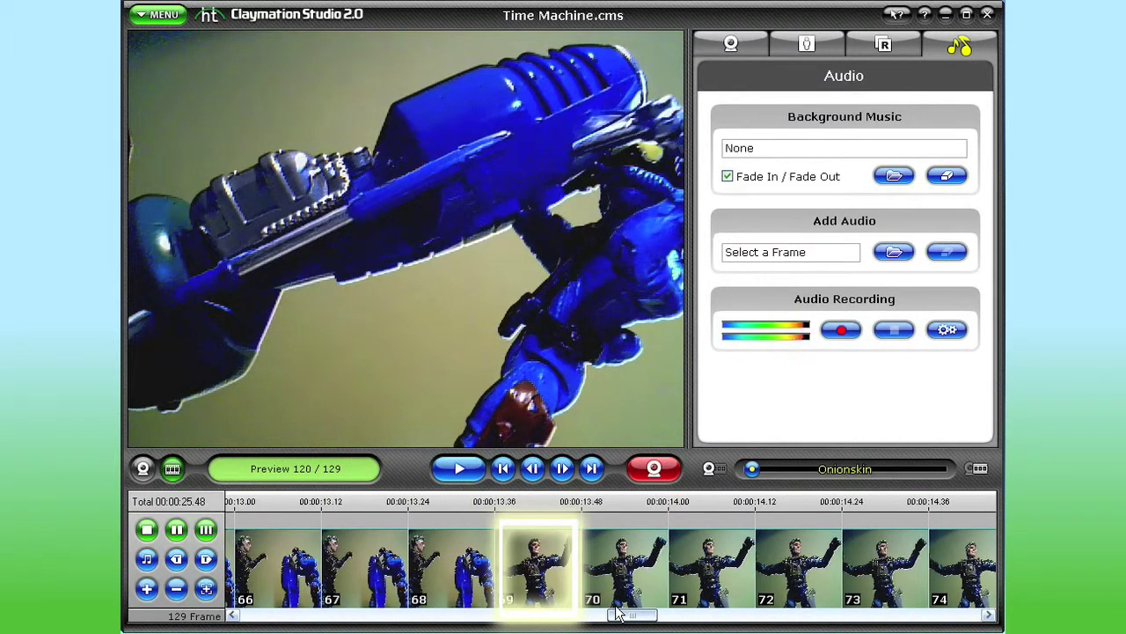
click(543, 576)
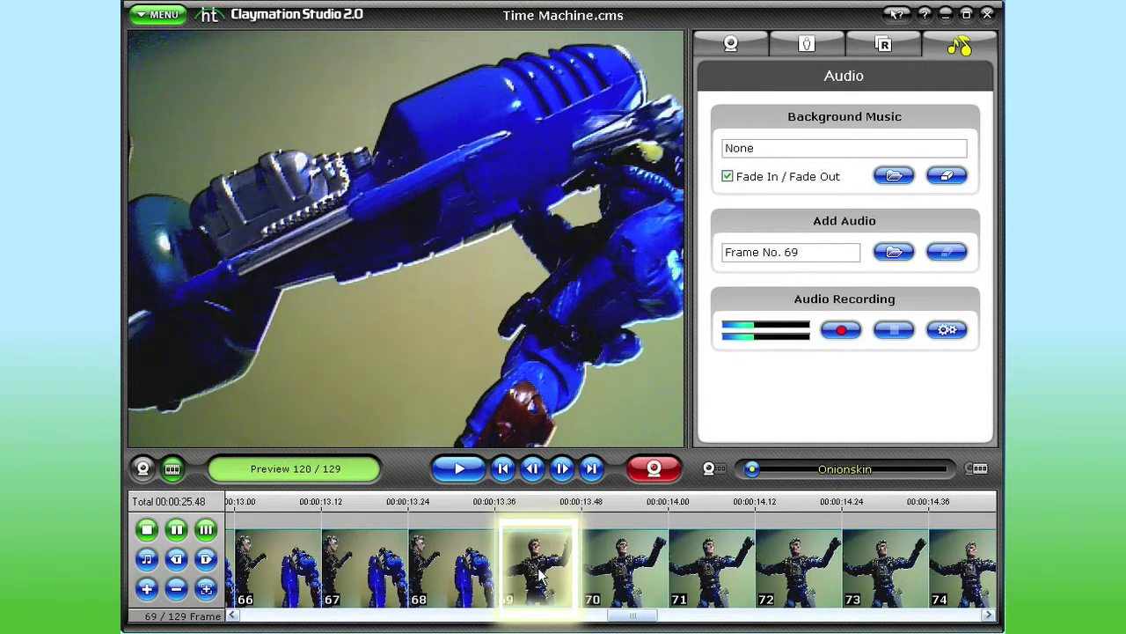
click(541, 574)
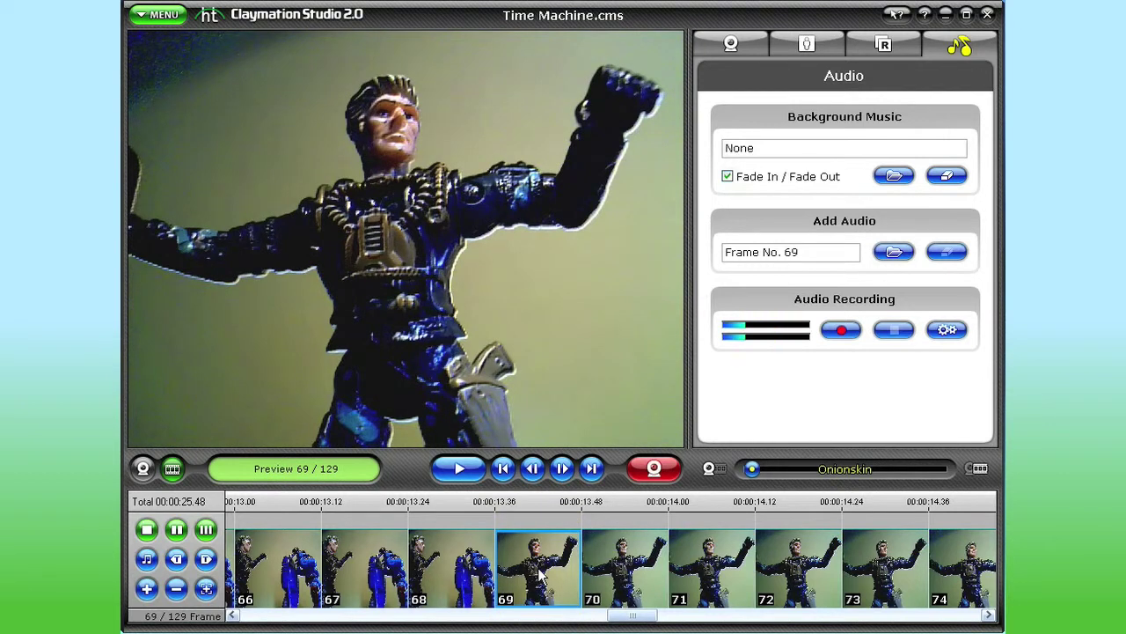
click(841, 331)
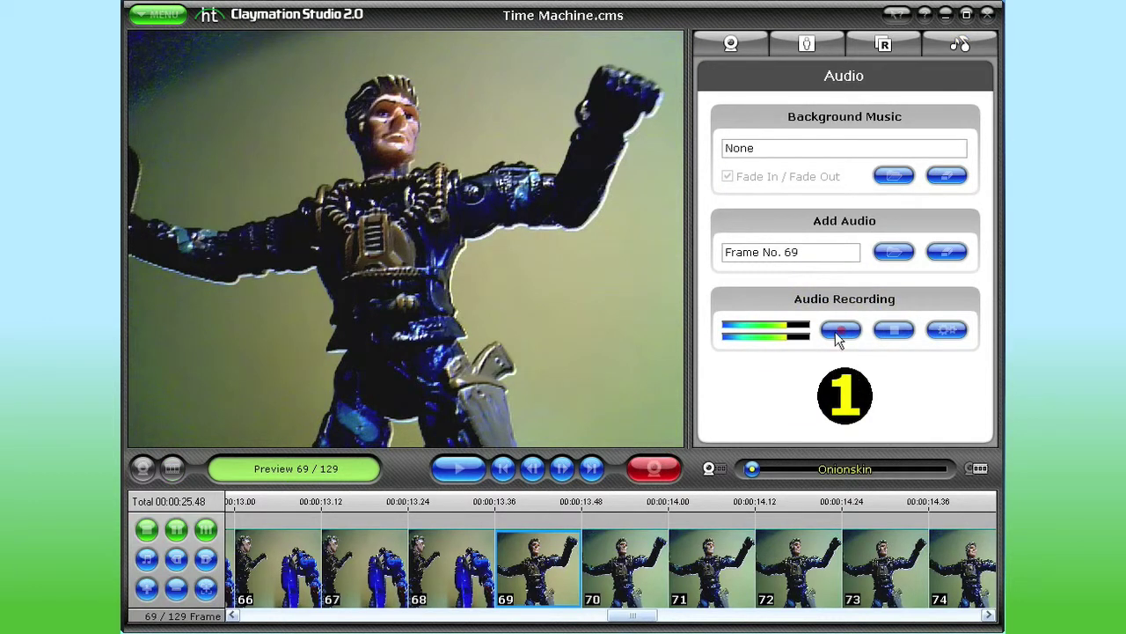
click(890, 333)
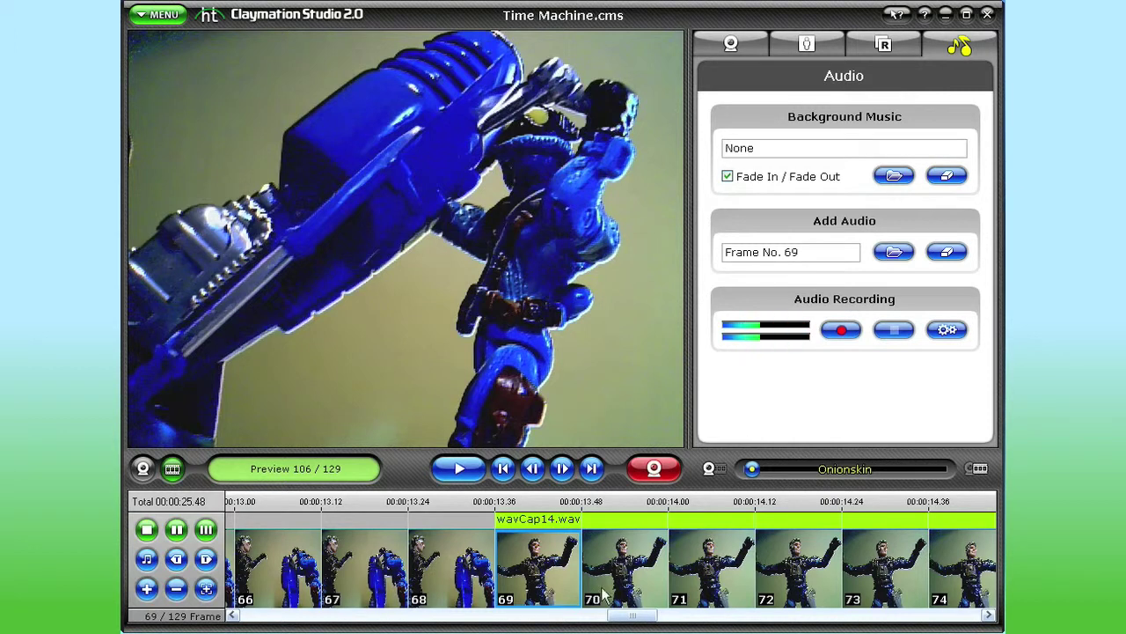
Insert the alarm.mp3 sound file into the timeline at frame 106.
drag(640, 616, 836, 615)
click(552, 572)
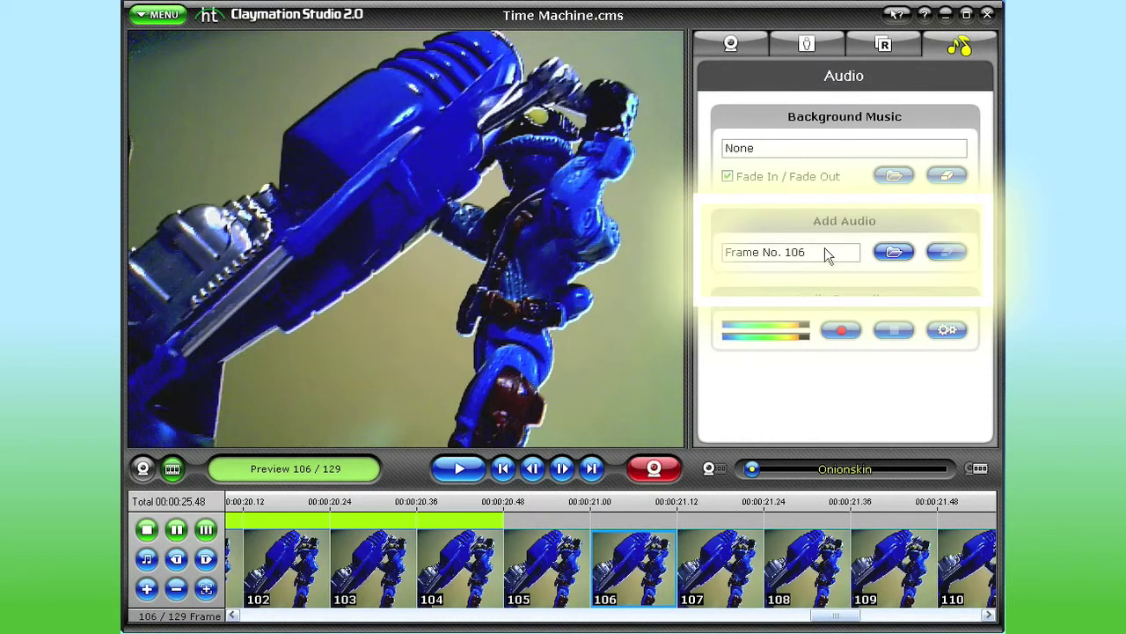
click(880, 253)
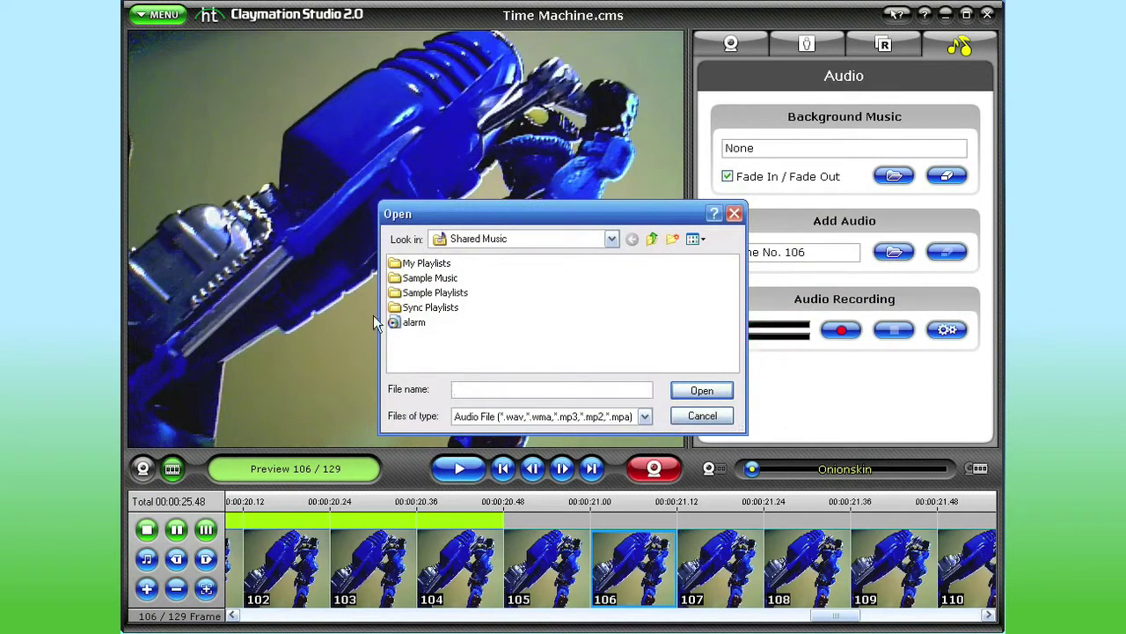
click(409, 322)
click(691, 390)
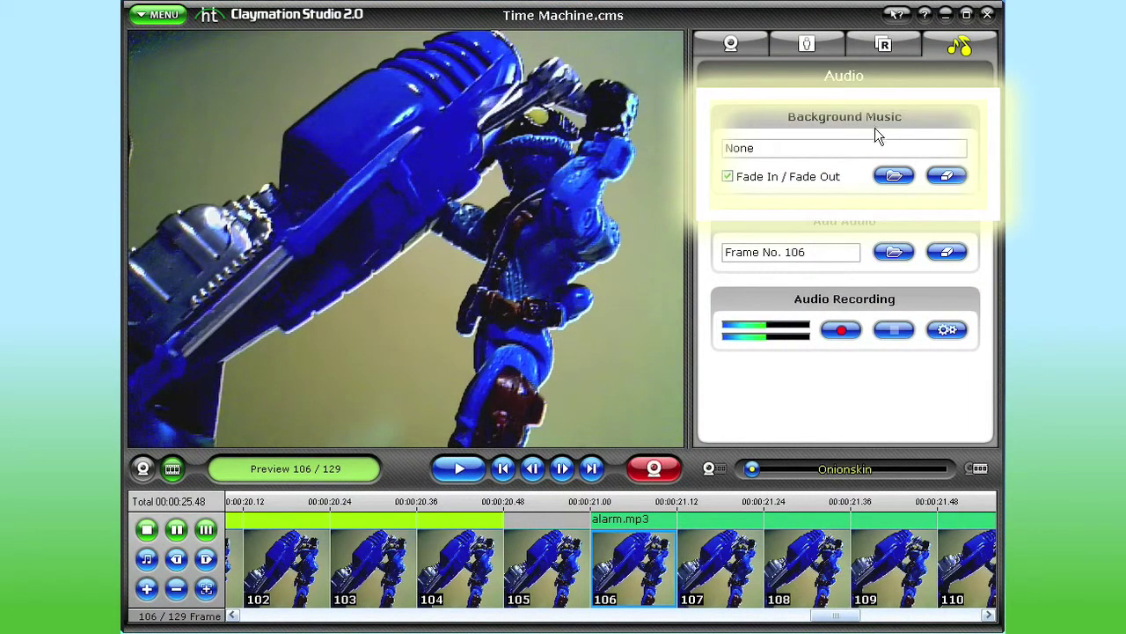
Choose New Stories (Highway Blues).wma from Sample Music as the background music track.
click(893, 173)
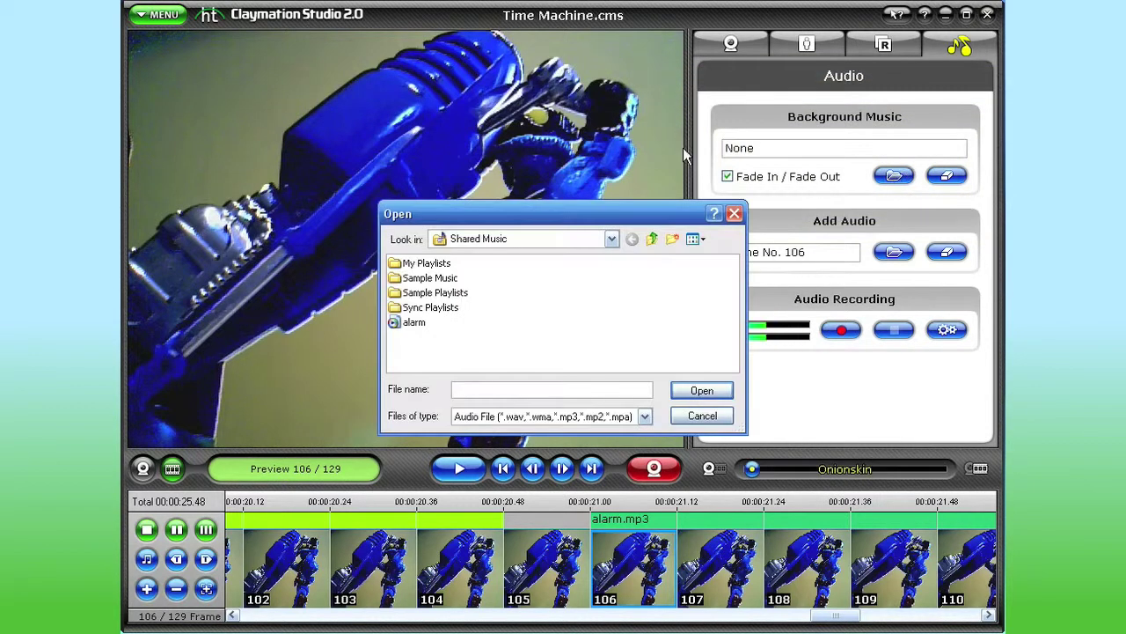
double_click(430, 278)
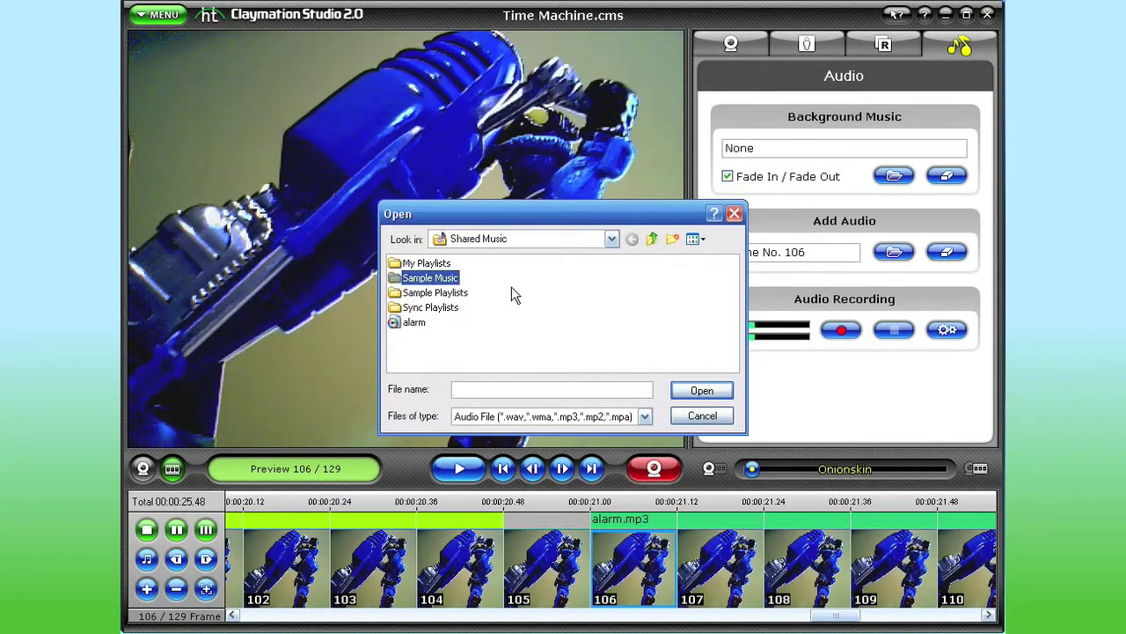
click(453, 278)
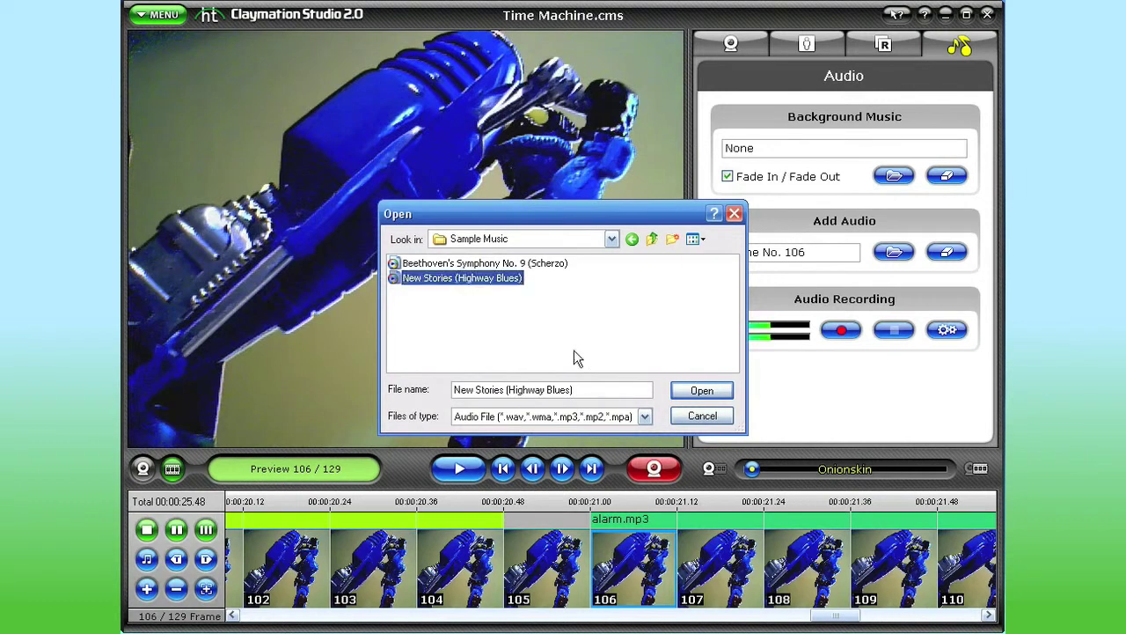
click(701, 391)
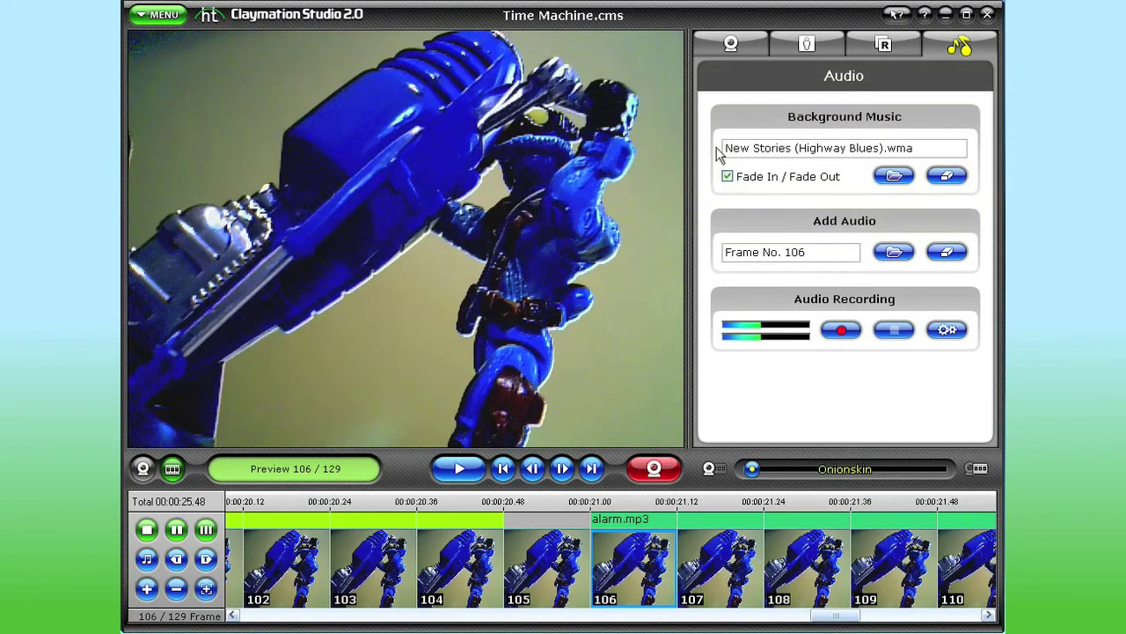
click(158, 15)
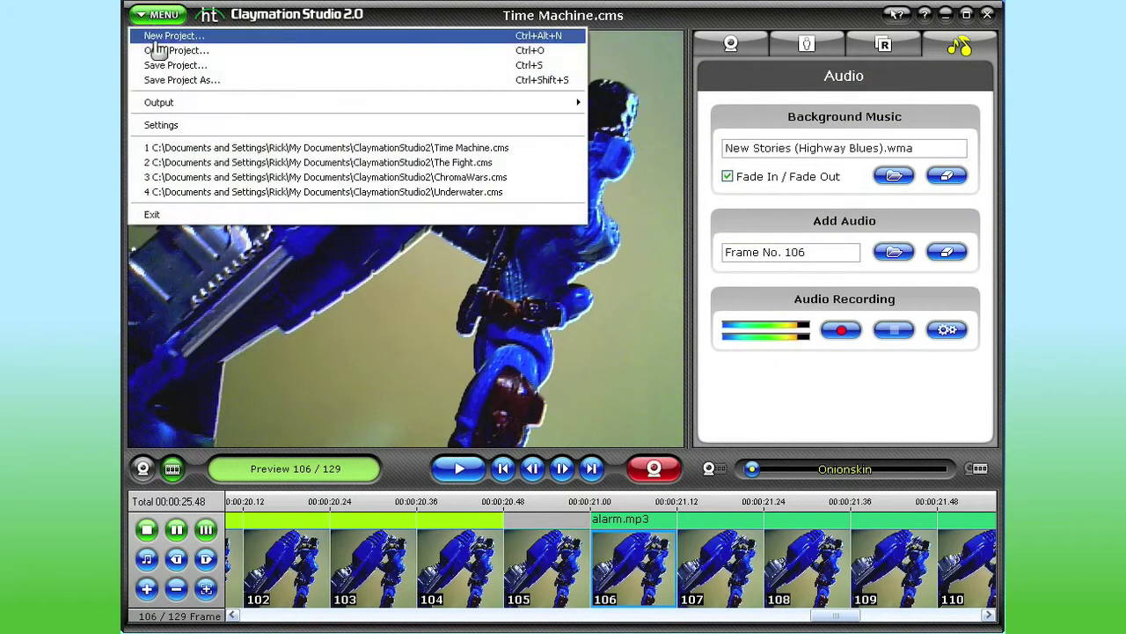
Capture frames 130 to 132 at the end of the film, then switch to Chroma Key.
mouse_move(164, 105)
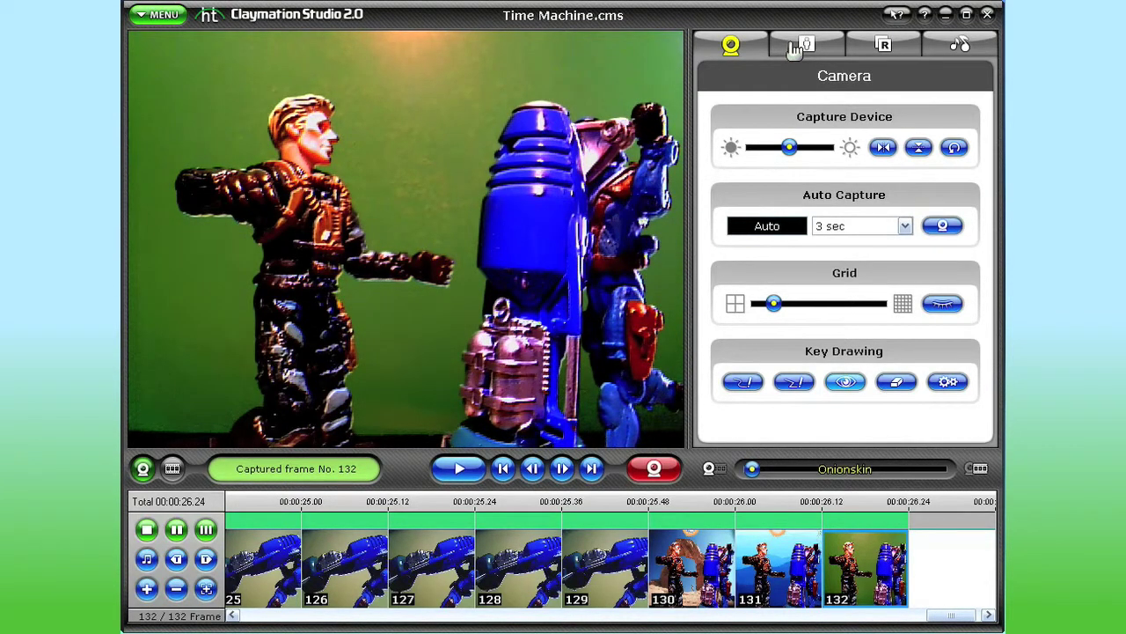
click(796, 48)
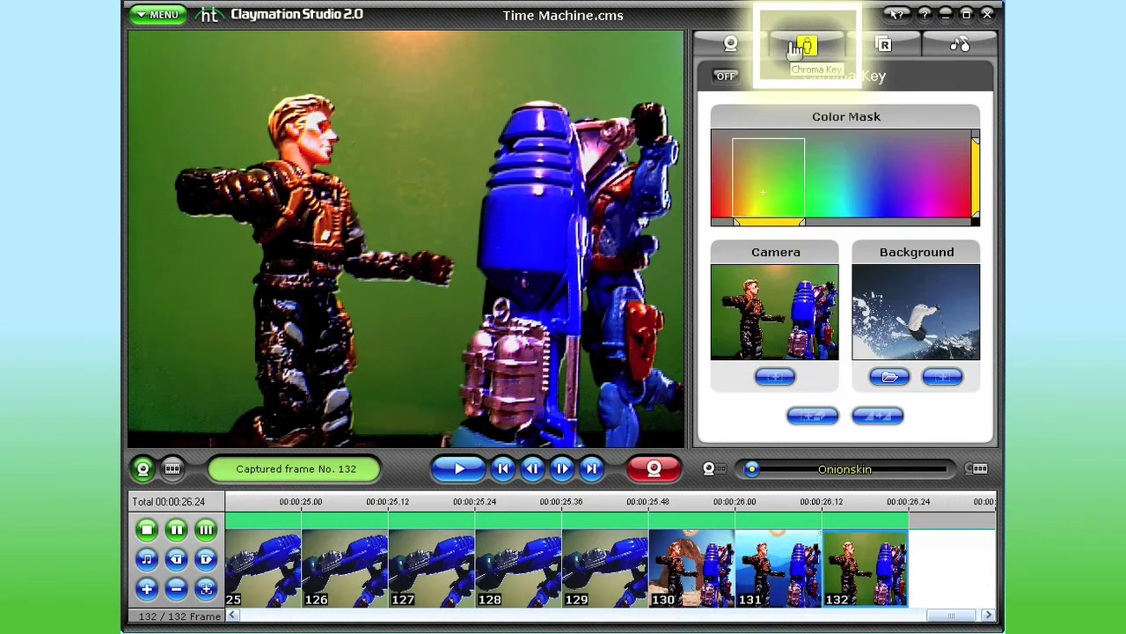
Load the Big Wave picture as the chroma-key background.
click(888, 377)
click(456, 284)
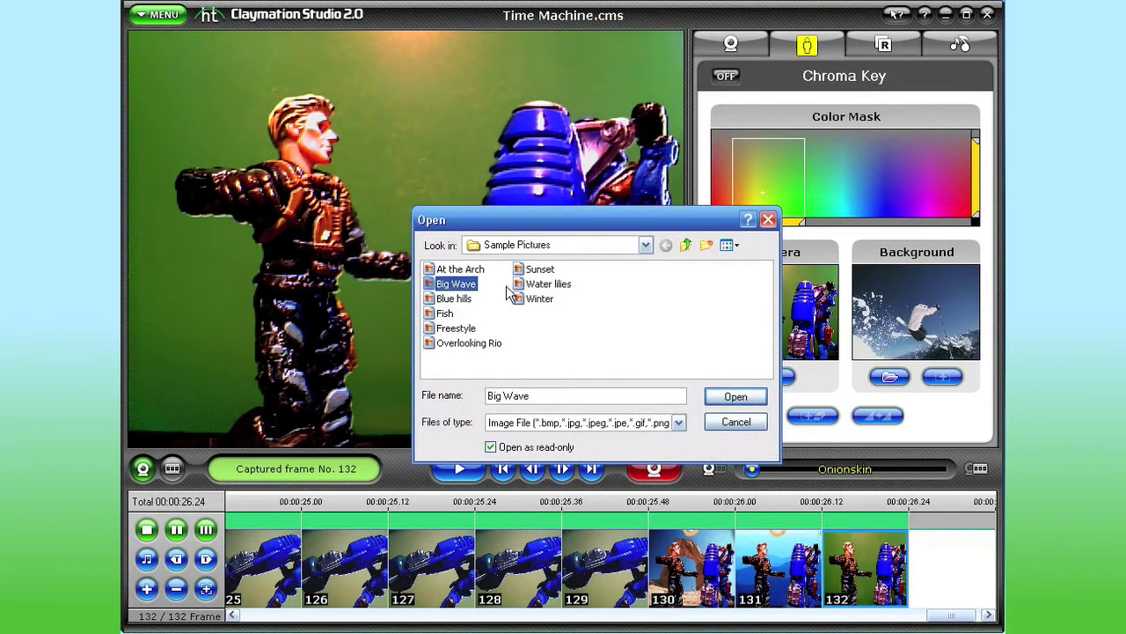
click(710, 390)
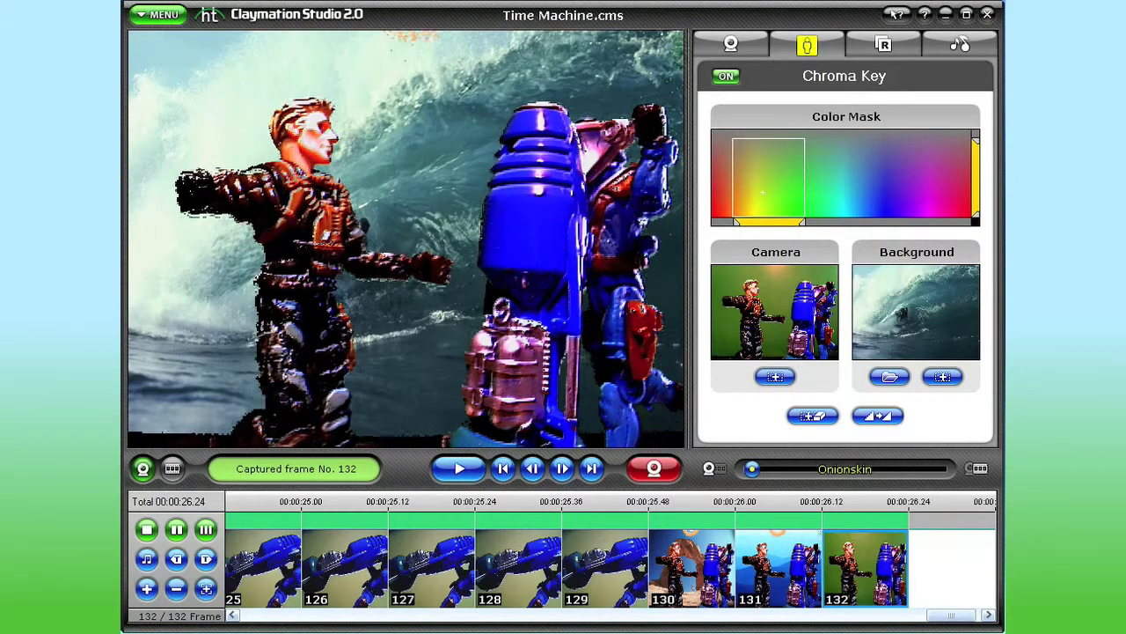
Key out the green with a yellow-green colour, widen the mask, soften, and capture frame 133.
click(454, 92)
click(393, 189)
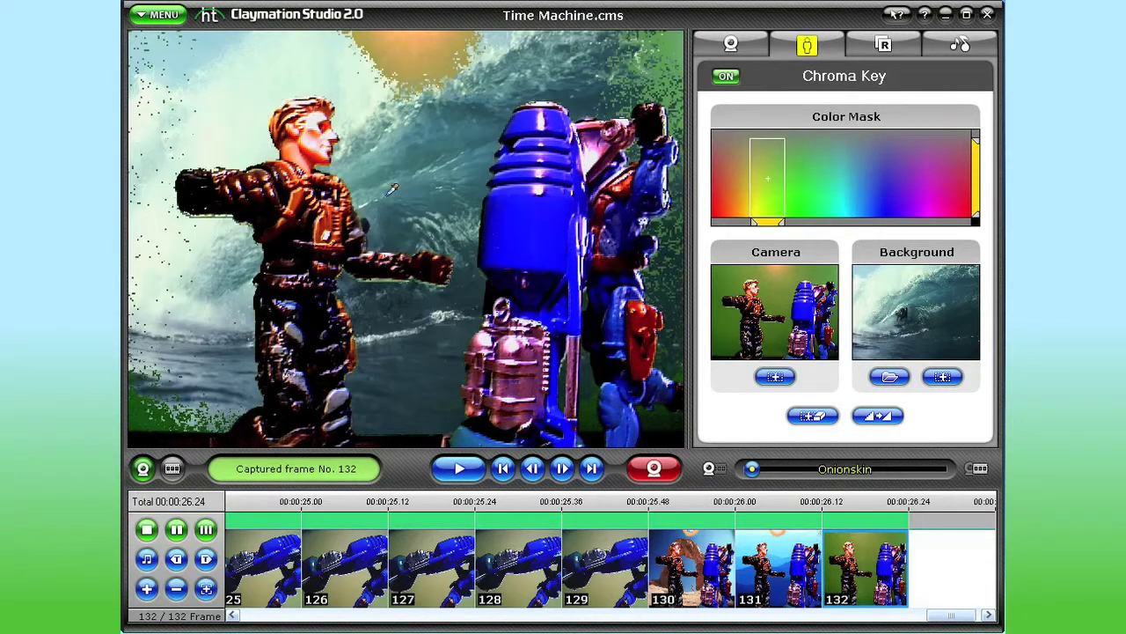
click(449, 117)
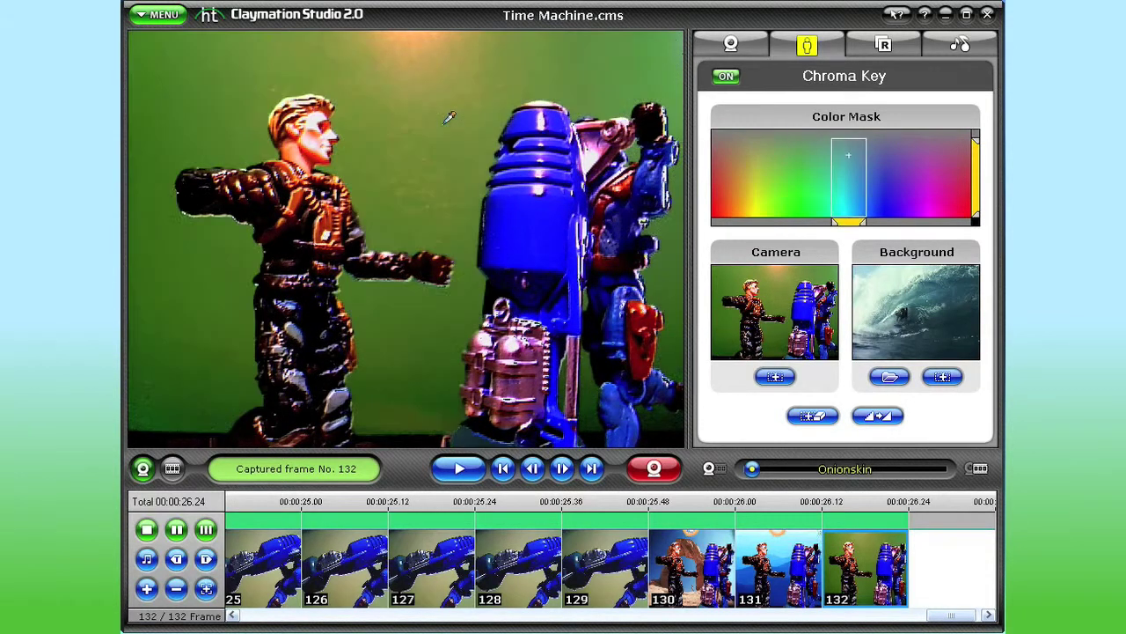
click(457, 120)
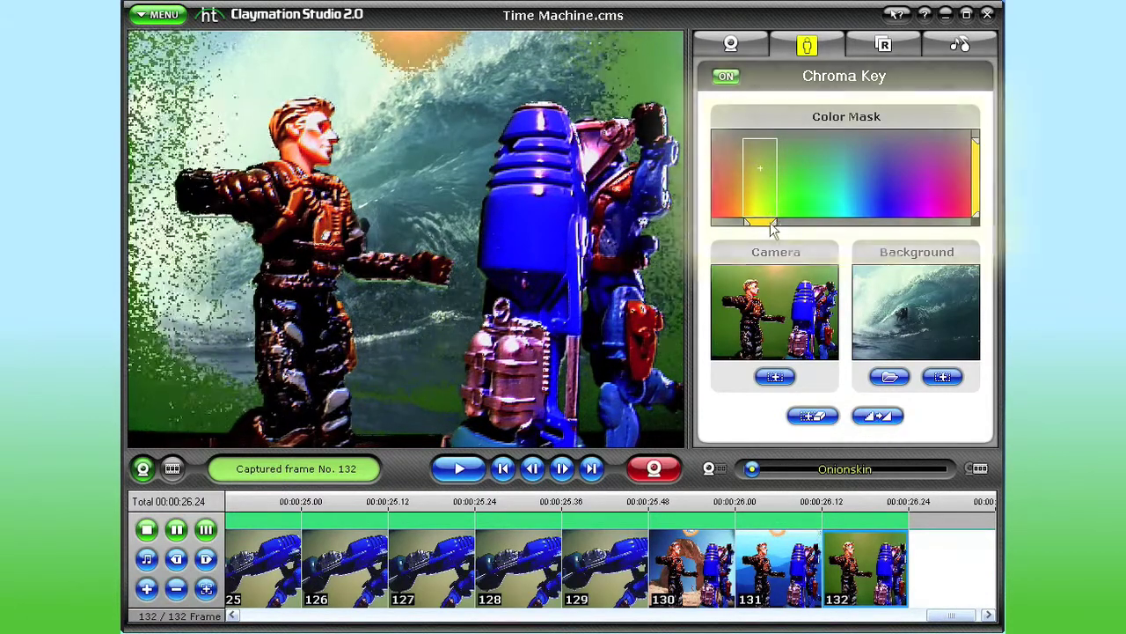
drag(778, 227, 736, 222)
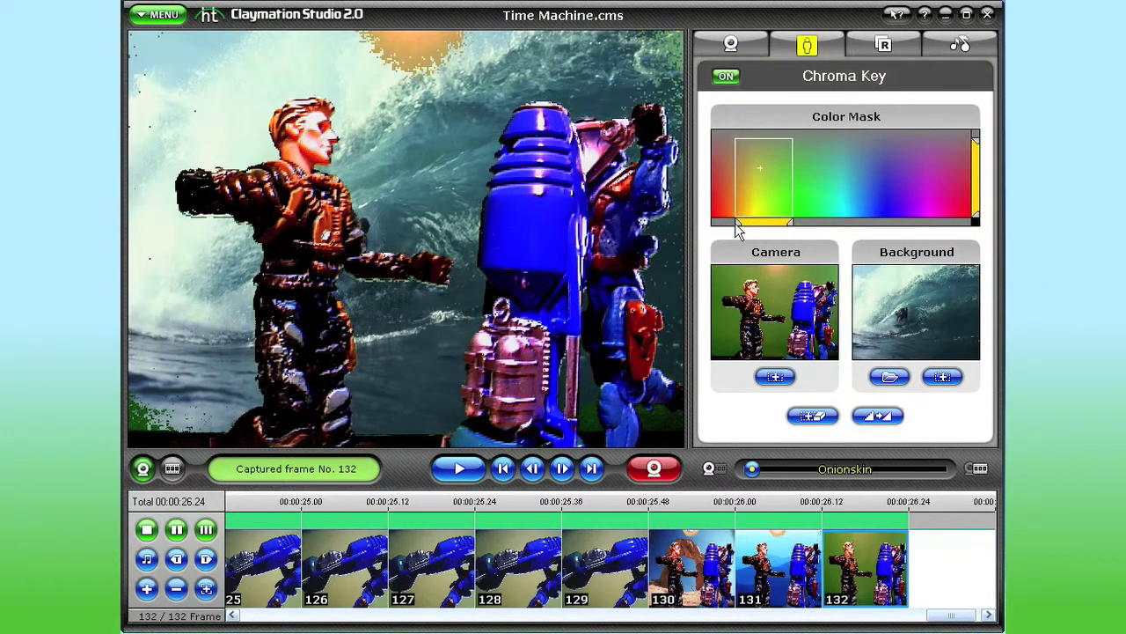
click(873, 419)
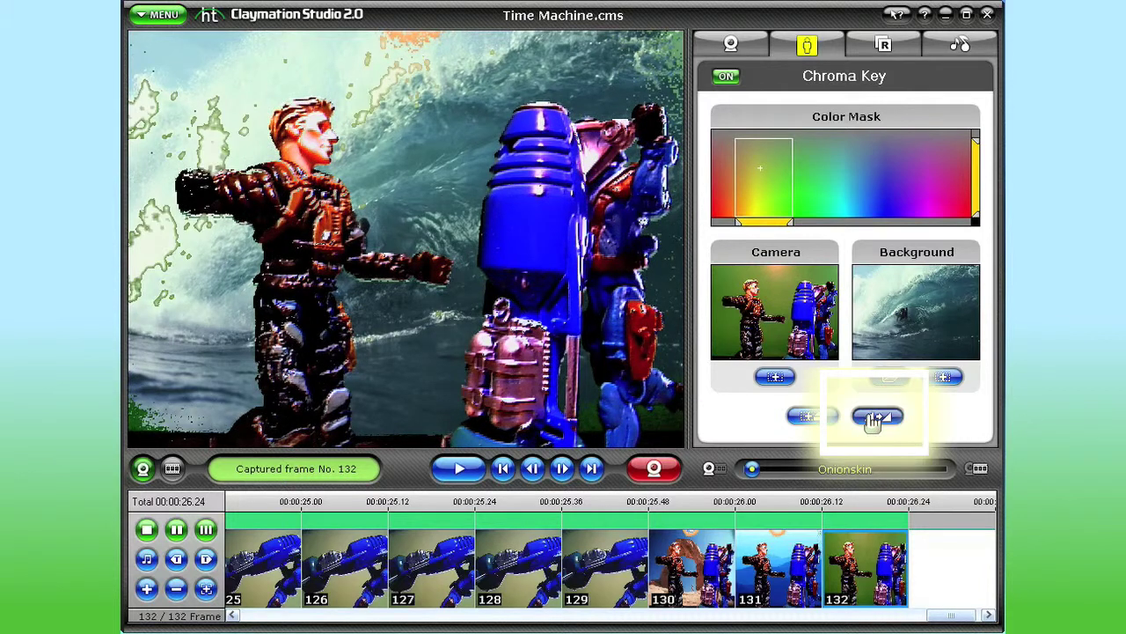
click(655, 468)
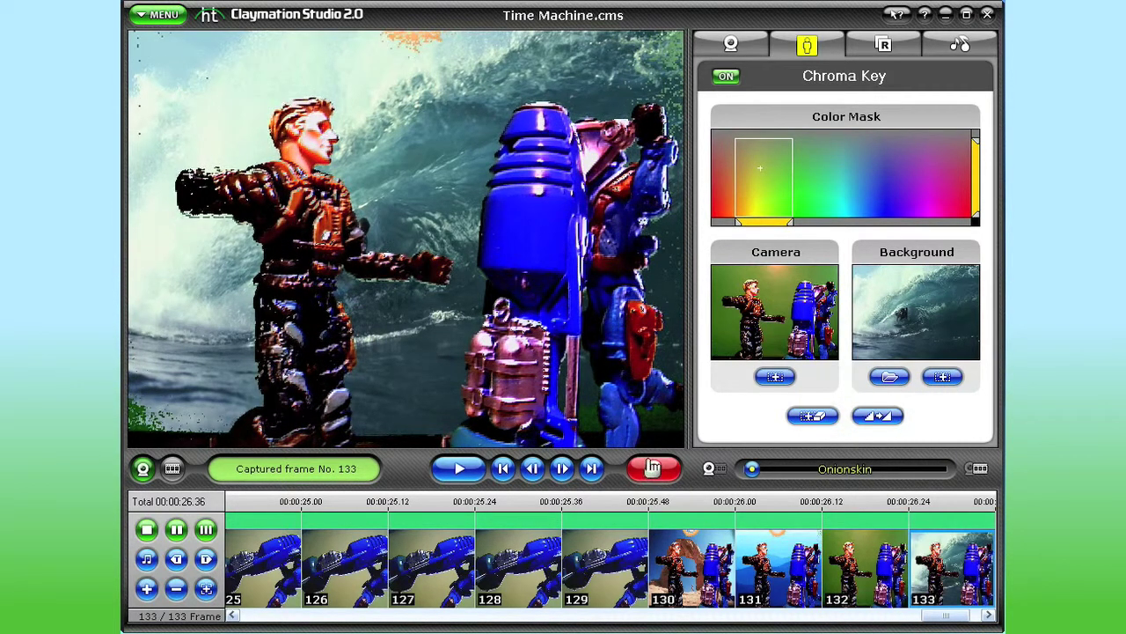
Switch the background to At the Arch, soften the edges, and capture frame 134.
click(887, 375)
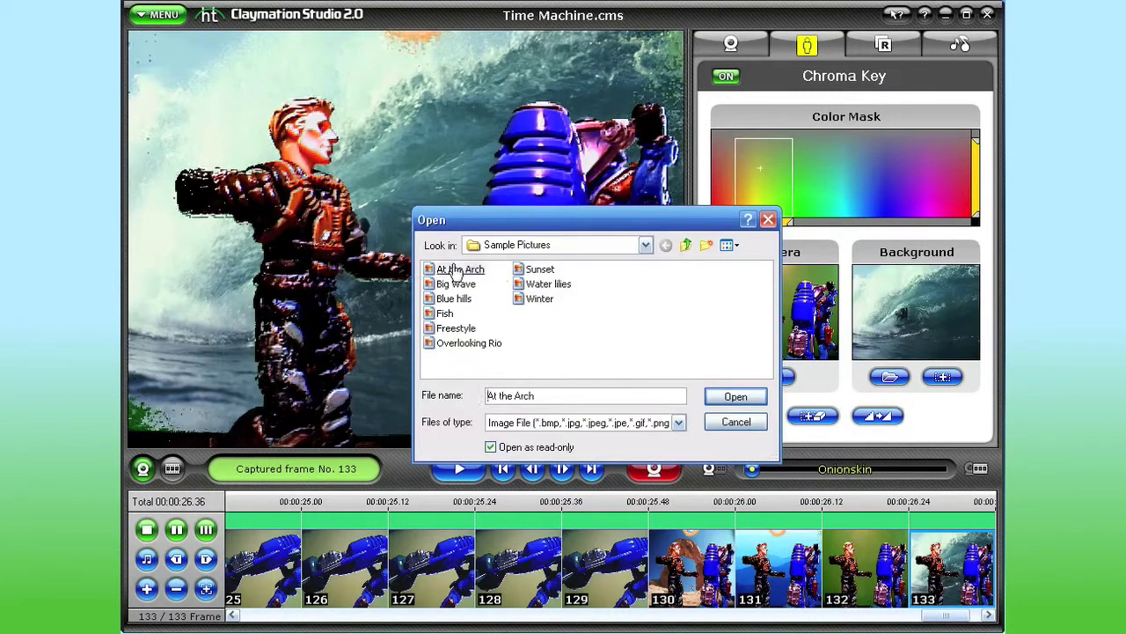
click(735, 396)
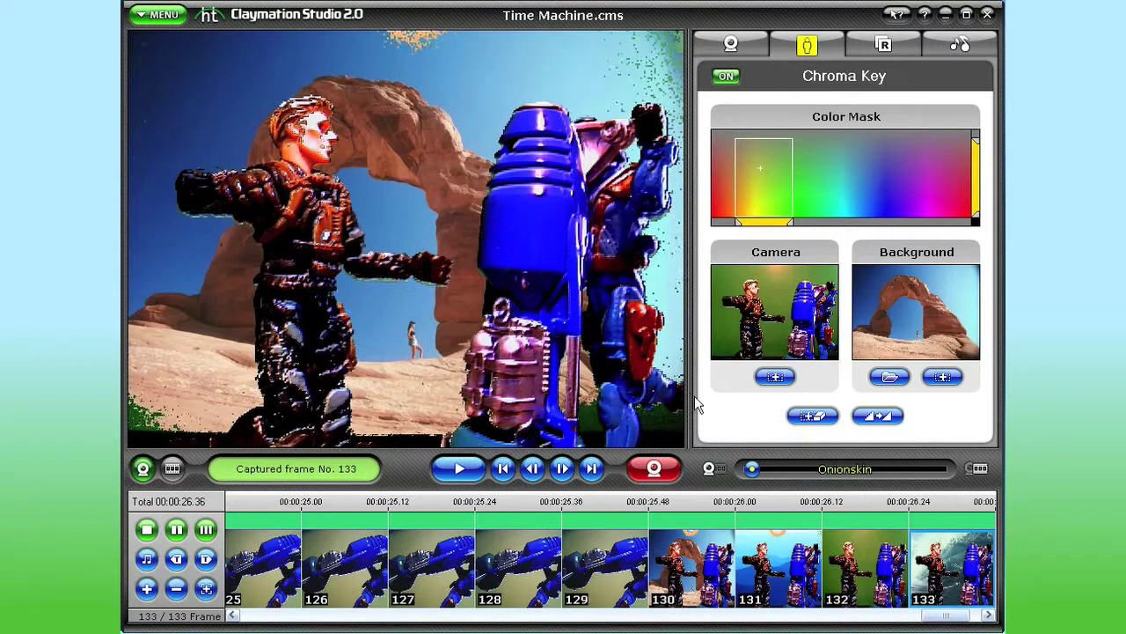
click(878, 424)
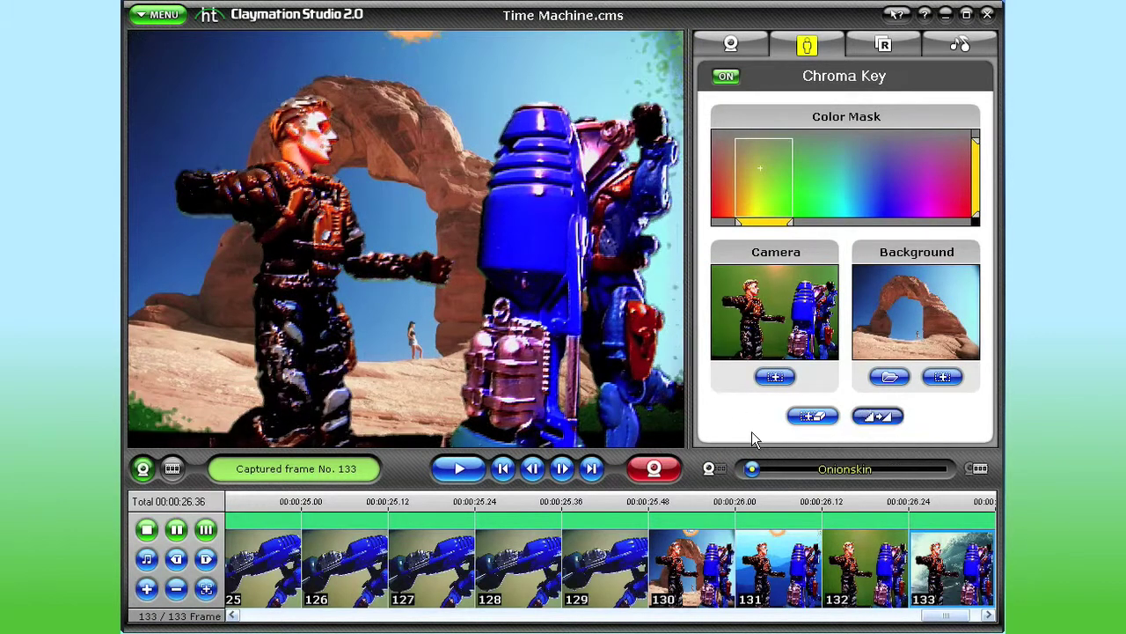
click(656, 473)
Switch the background to Fish and capture frames 135 and 136.
click(890, 376)
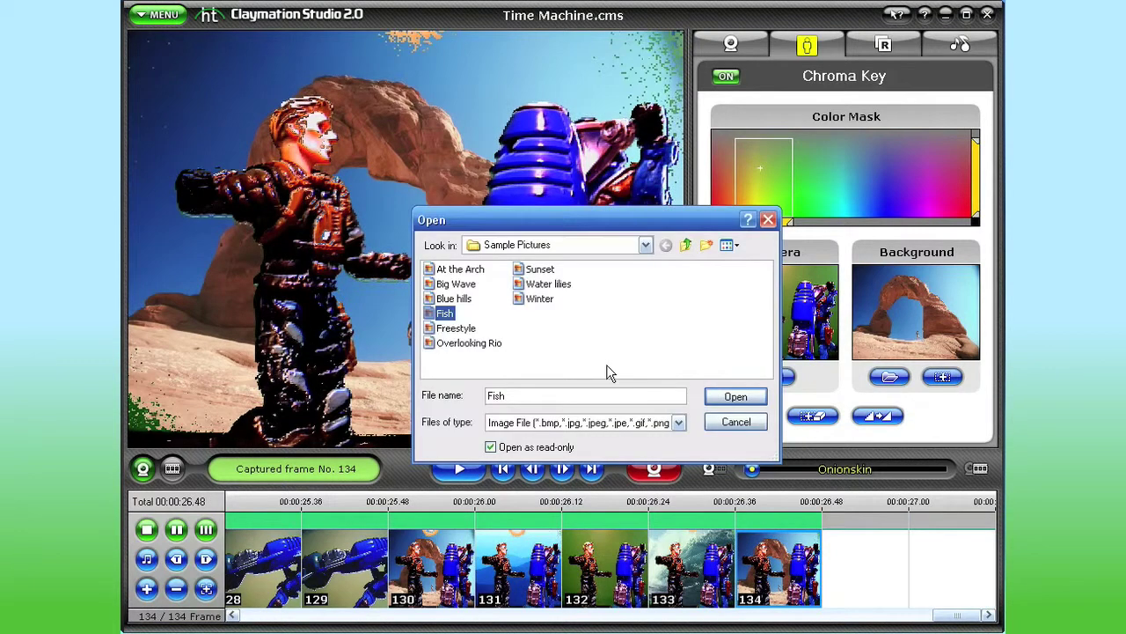
click(716, 394)
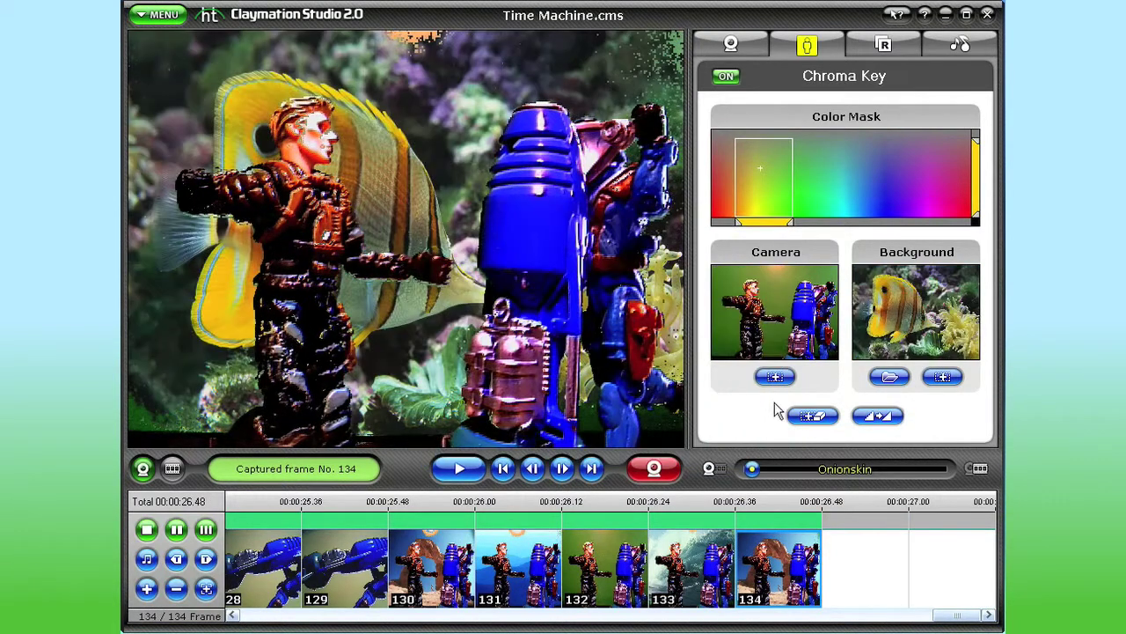
click(656, 471)
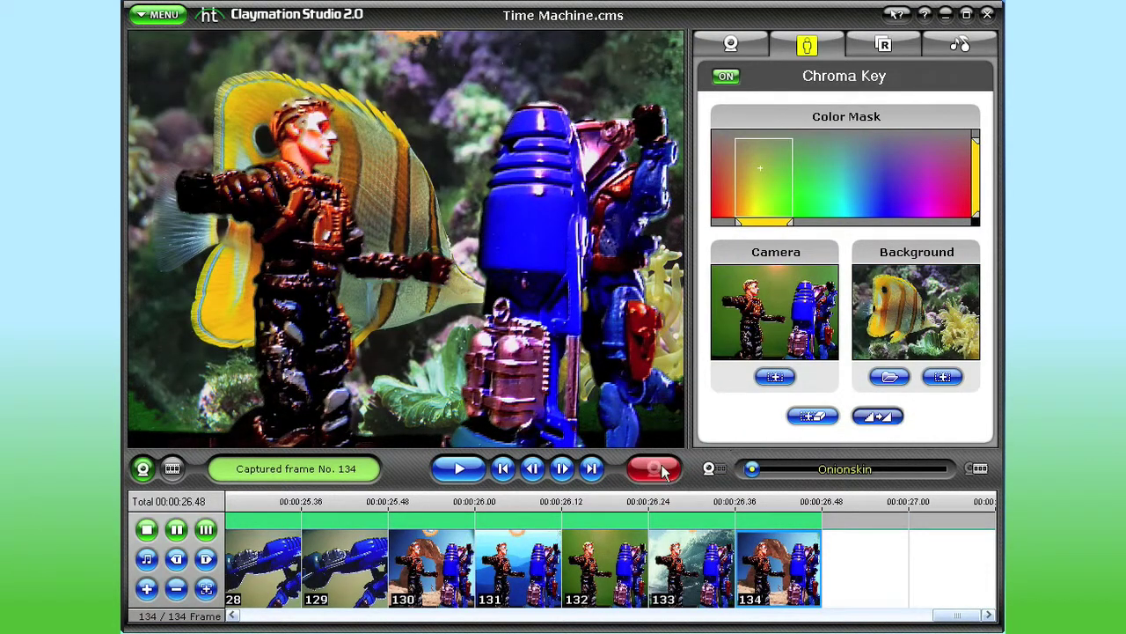
click(655, 470)
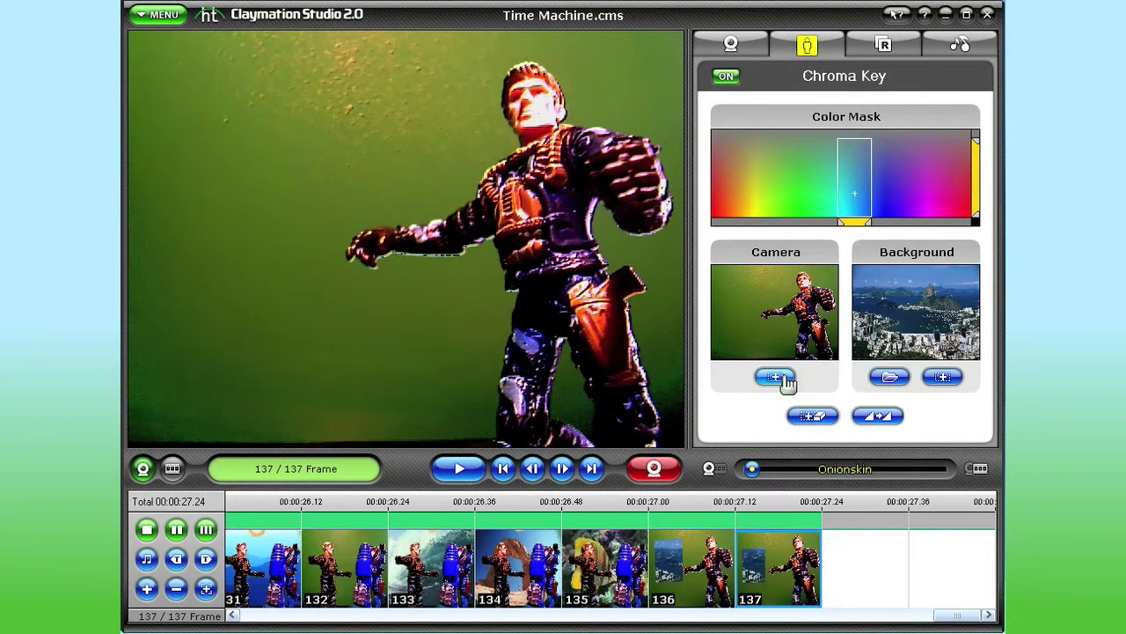
Draw a rectangular line mask at the preview's upper left and capture frames through it.
click(775, 378)
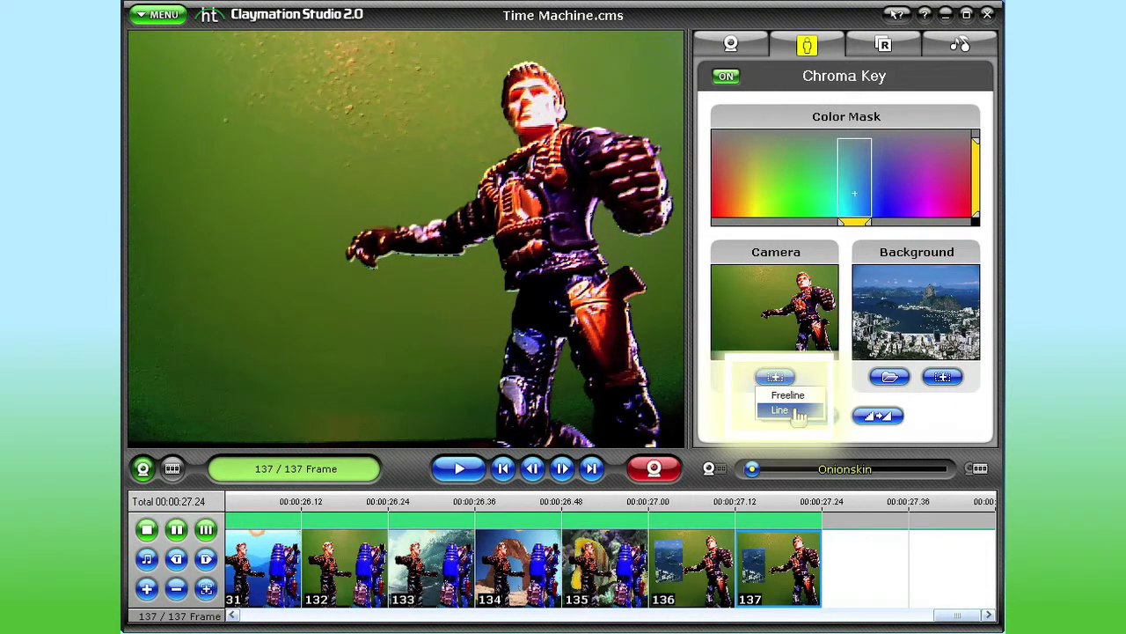
click(797, 410)
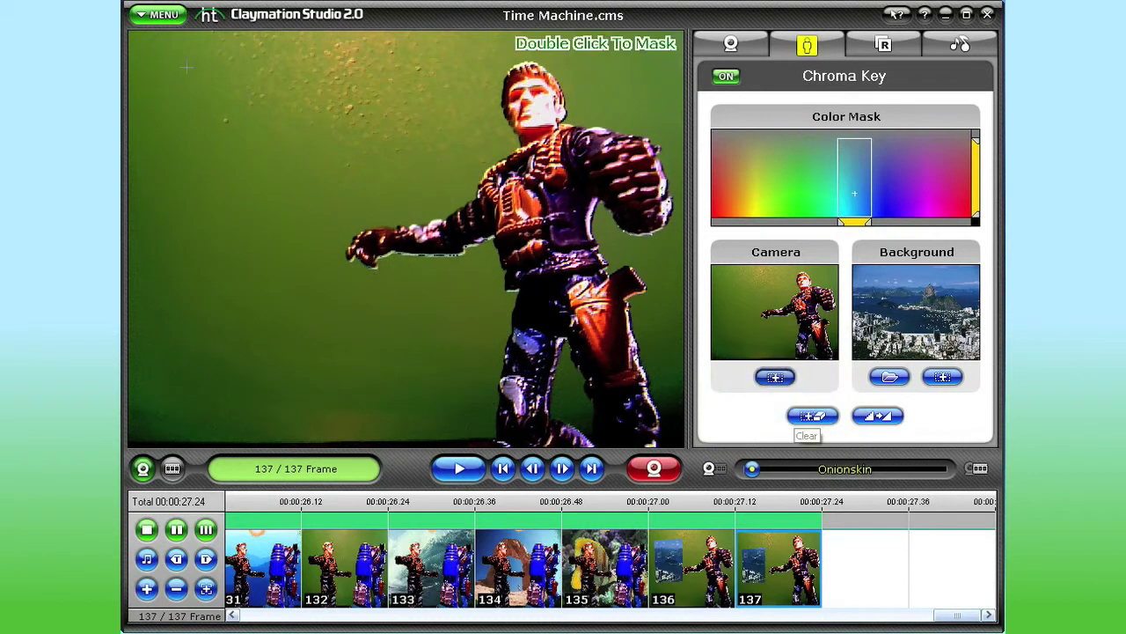
click(154, 53)
click(162, 317)
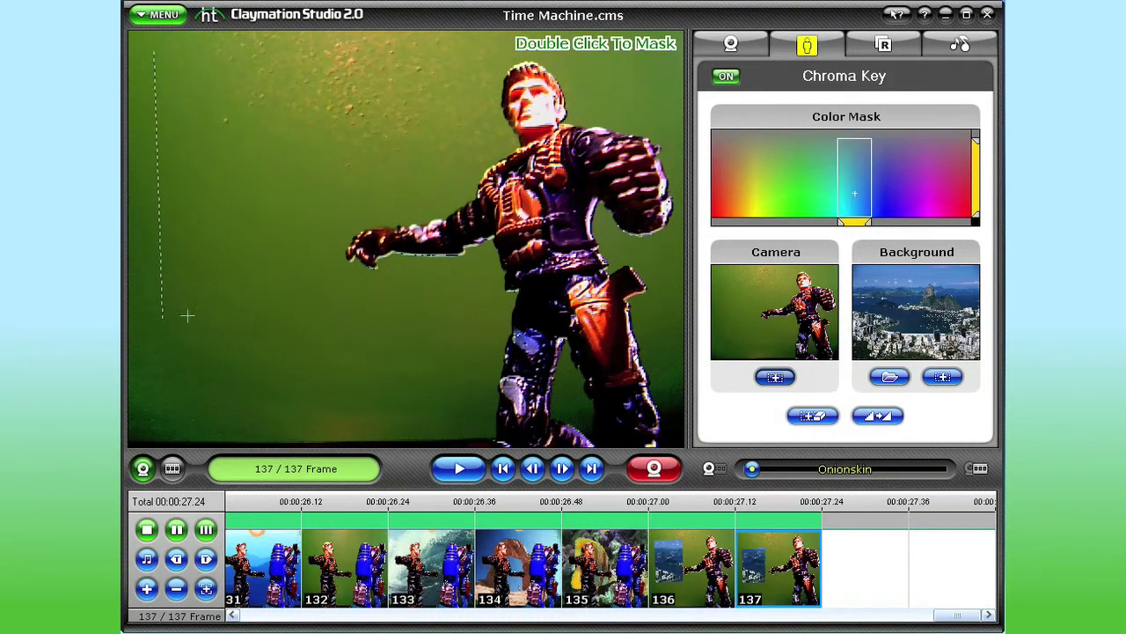
click(340, 315)
click(328, 46)
click(150, 49)
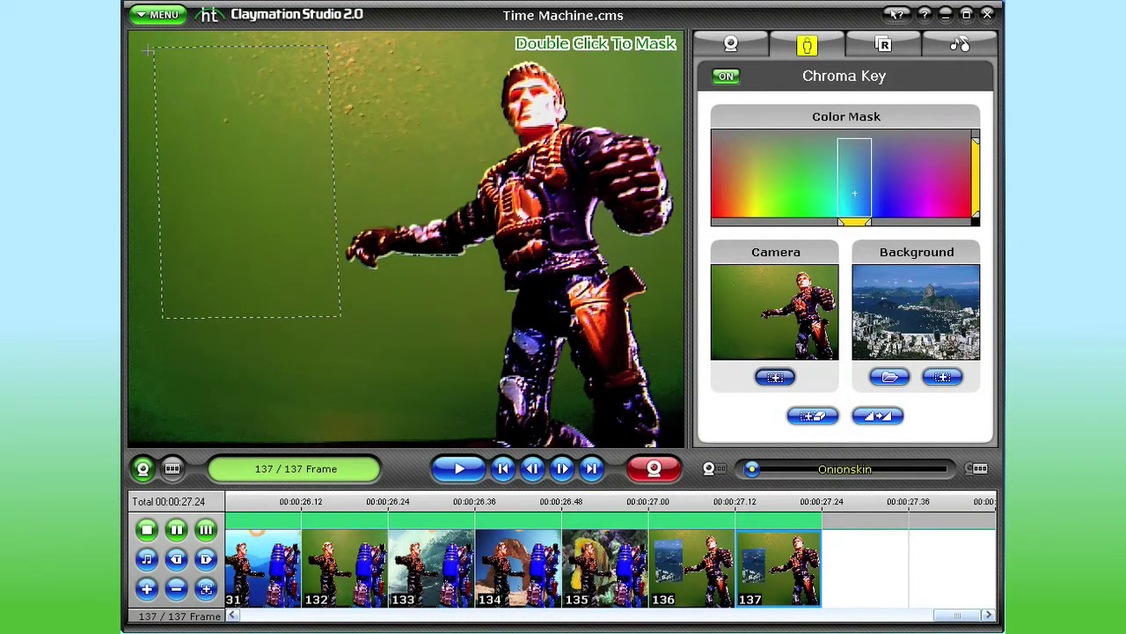
double_click(152, 49)
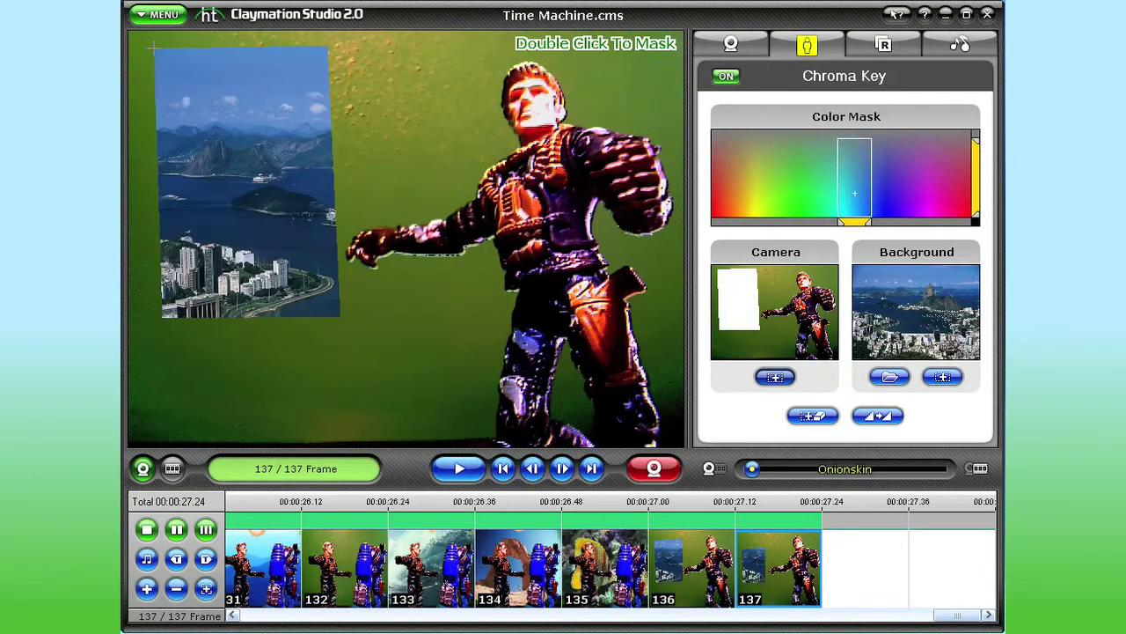
click(654, 468)
click(654, 468)
click(157, 15)
Choose WMV as the output format to open Select WMV Format.
mouse_move(178, 109)
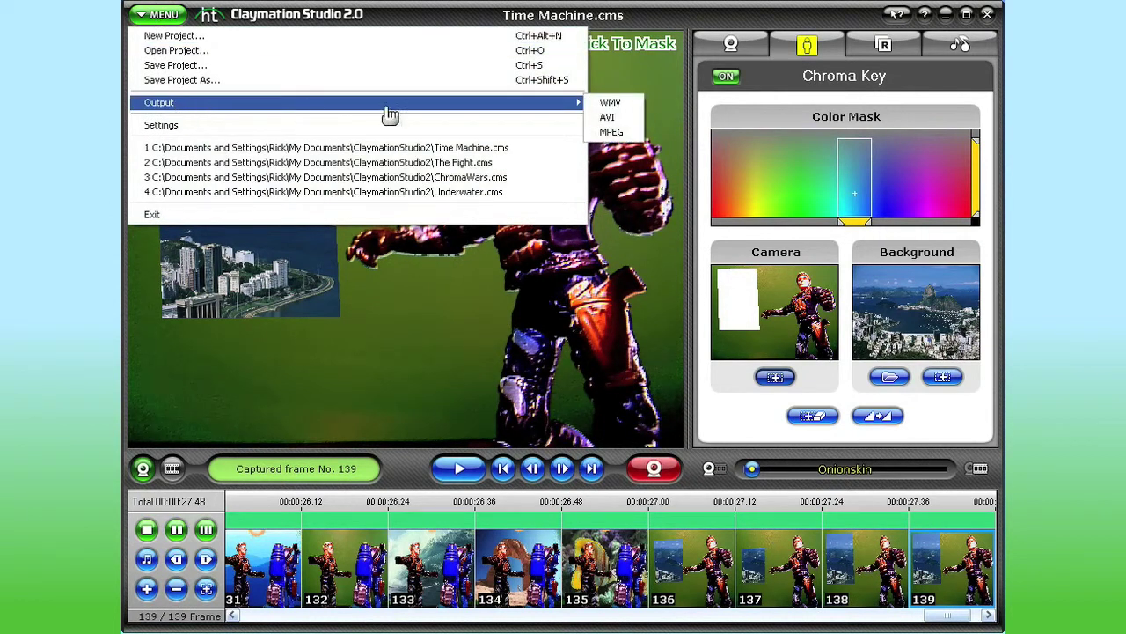
click(597, 106)
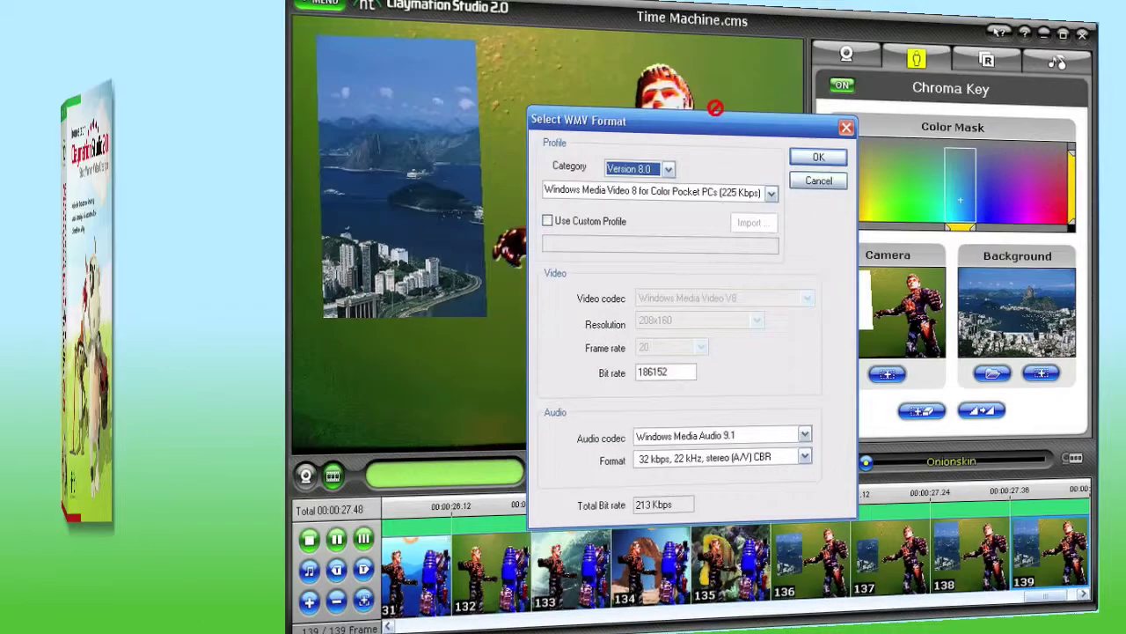